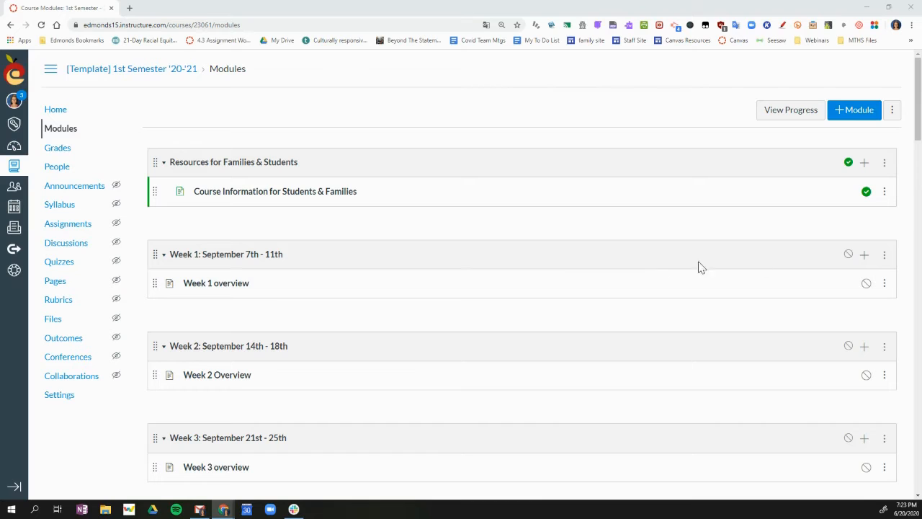
Step: Add a new assignment named "6/20/20 Spanish Subjunctive Practice" to the Week 1: September 7th - 11th module and open it for editing
click(864, 256)
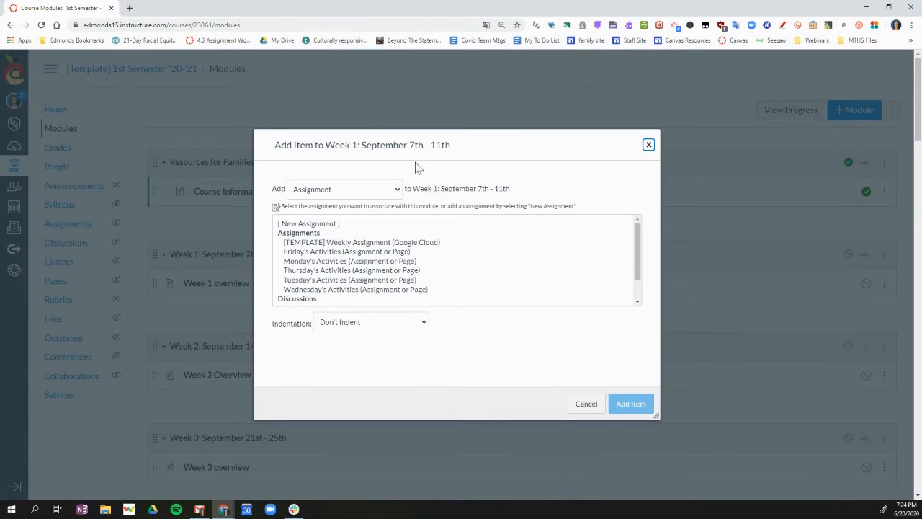
click(351, 192)
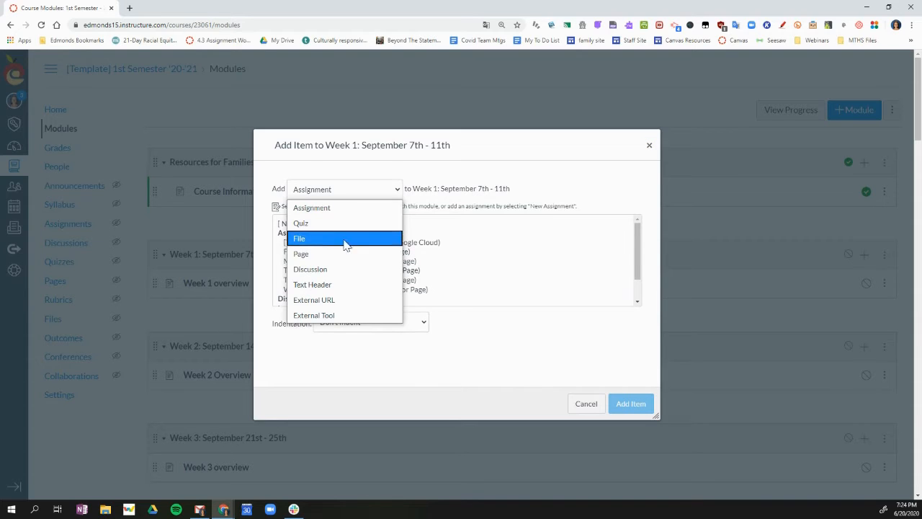
click(329, 209)
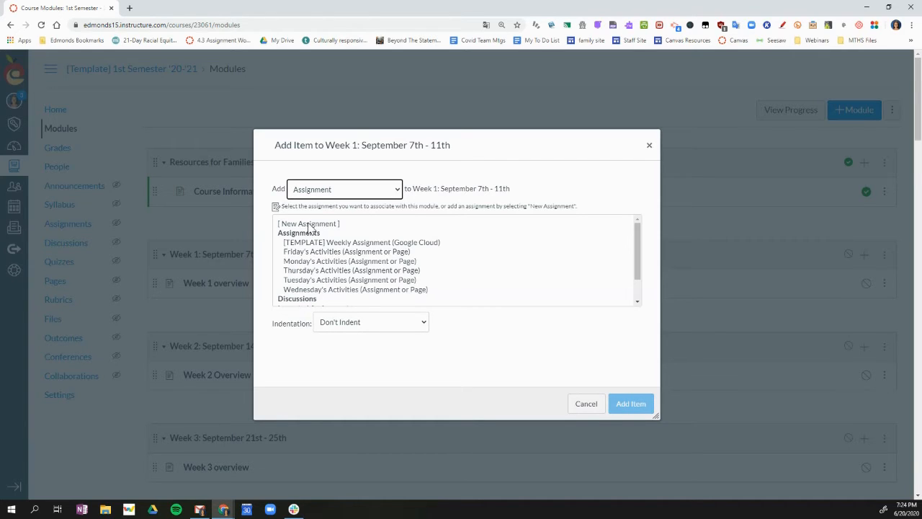
click(311, 225)
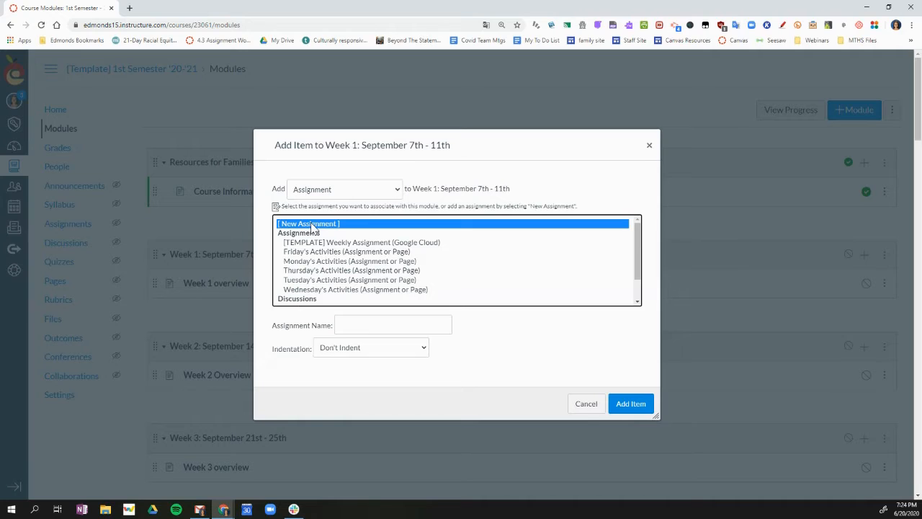
click(343, 328)
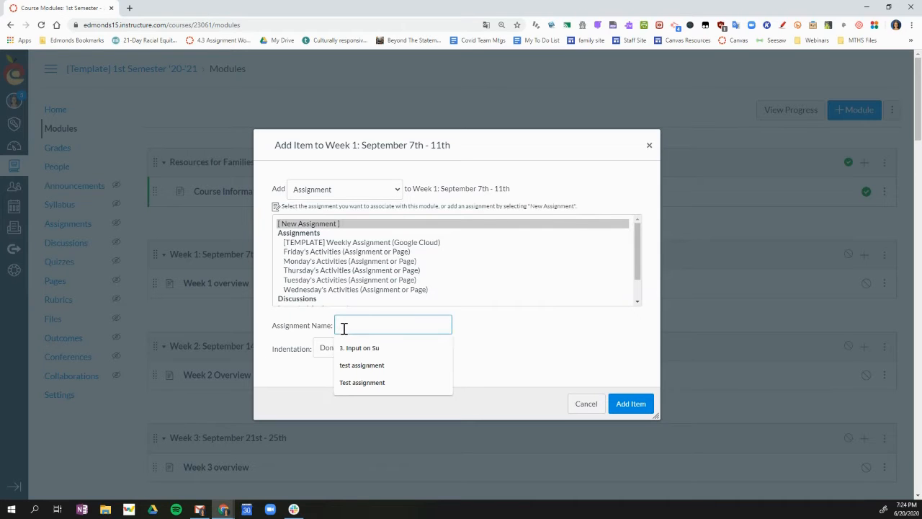
text(e)
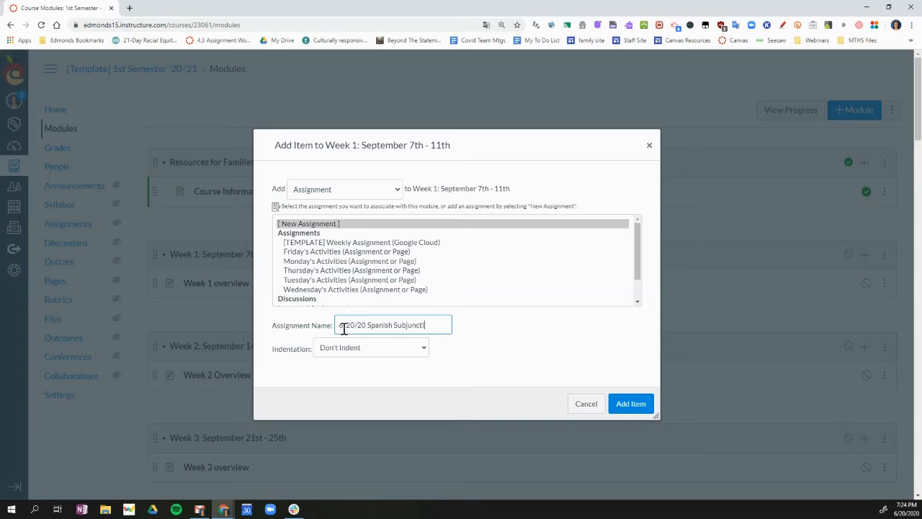
text(ractice)
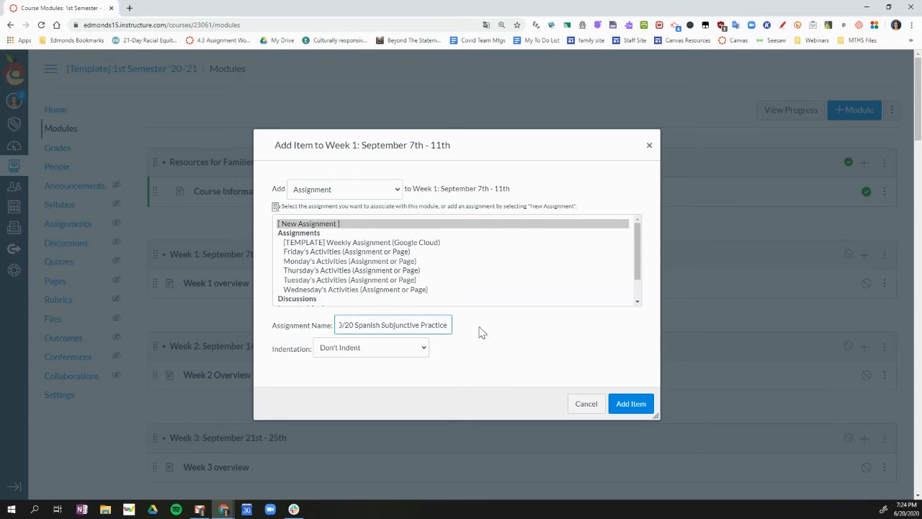
click(636, 407)
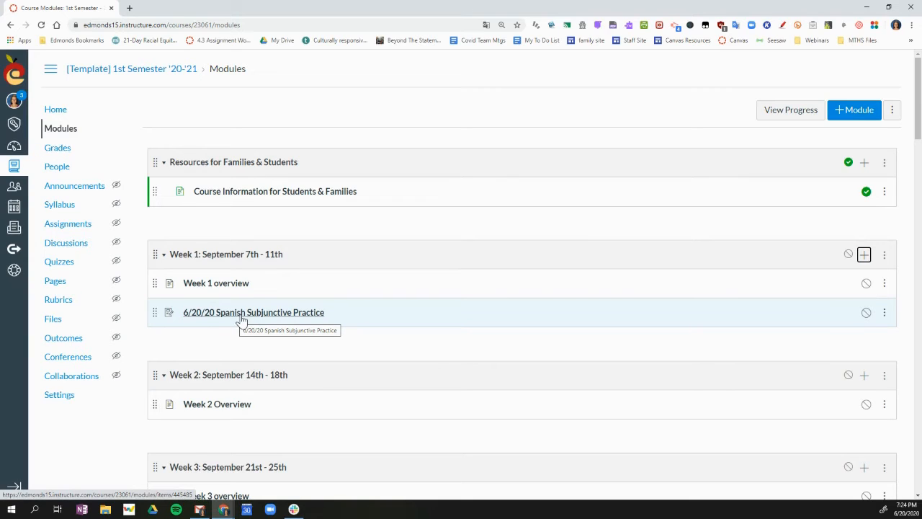
click(247, 317)
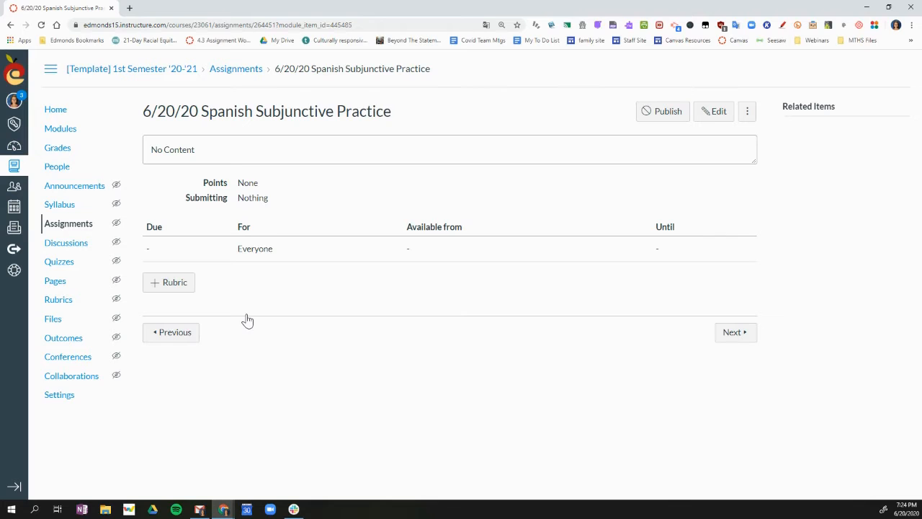
click(713, 118)
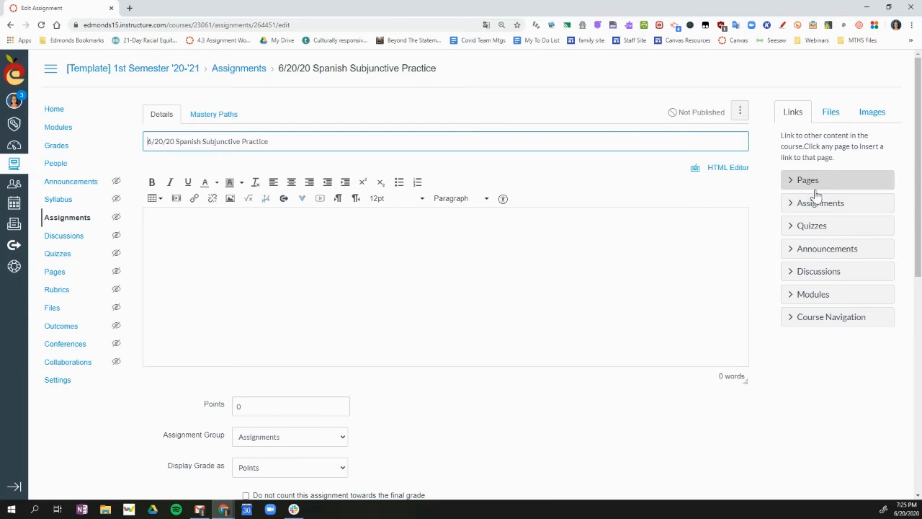
Step: Try inserting a link to the "[TEMPLATE] Weekly Assignment (Google Cloud)" assignment into the description and delete the link
click(803, 294)
click(829, 252)
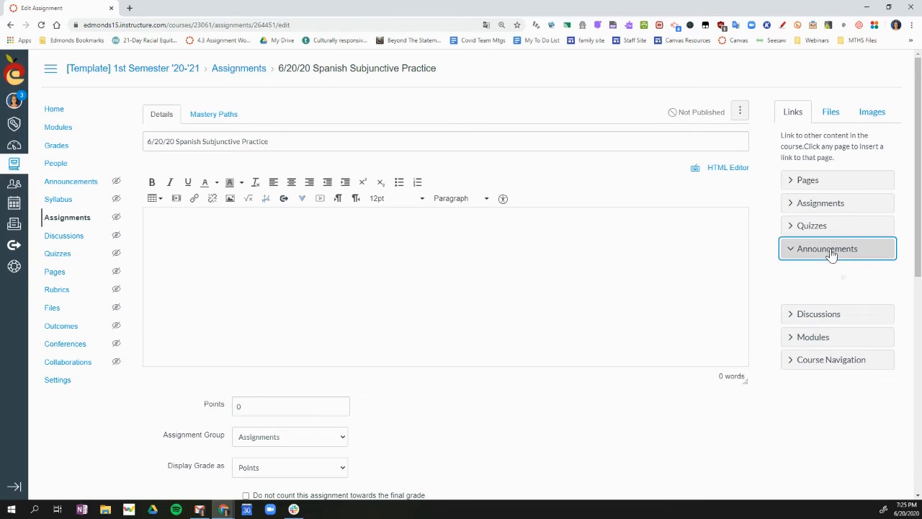
click(822, 208)
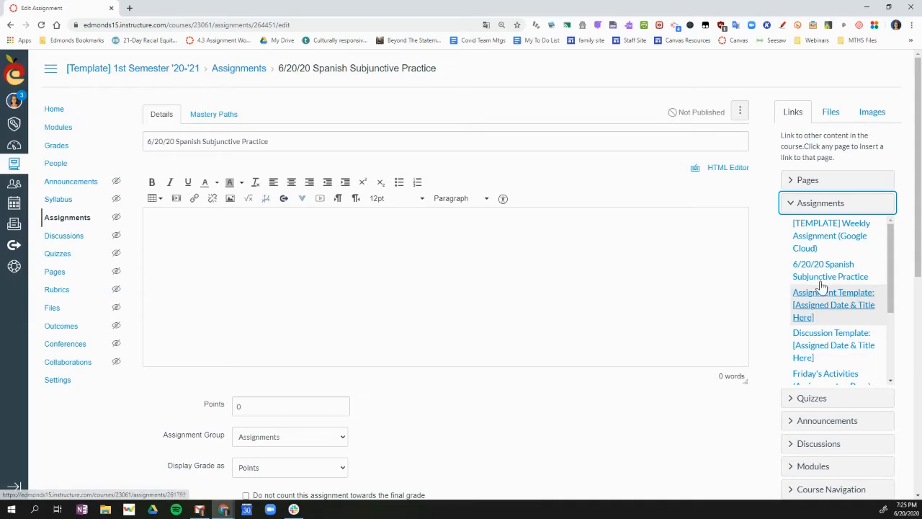
click(821, 231)
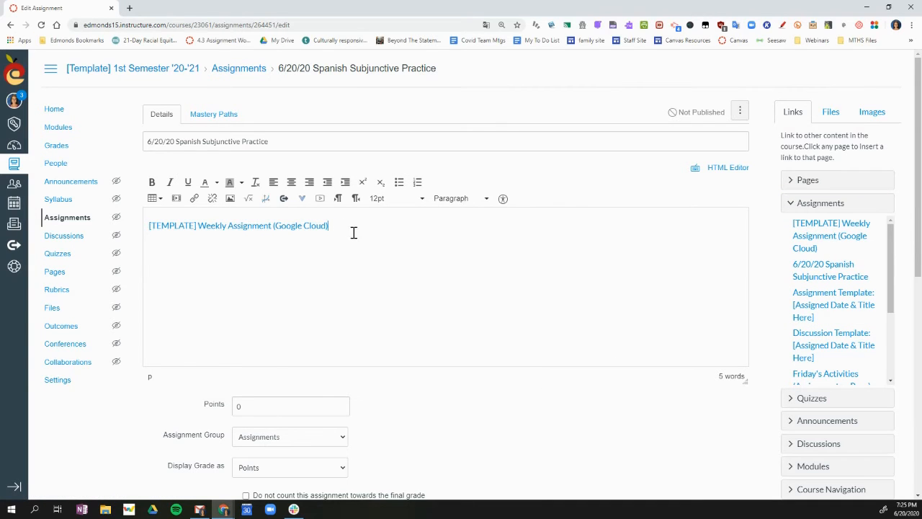
drag(357, 227, 144, 226)
key(BackSpace)
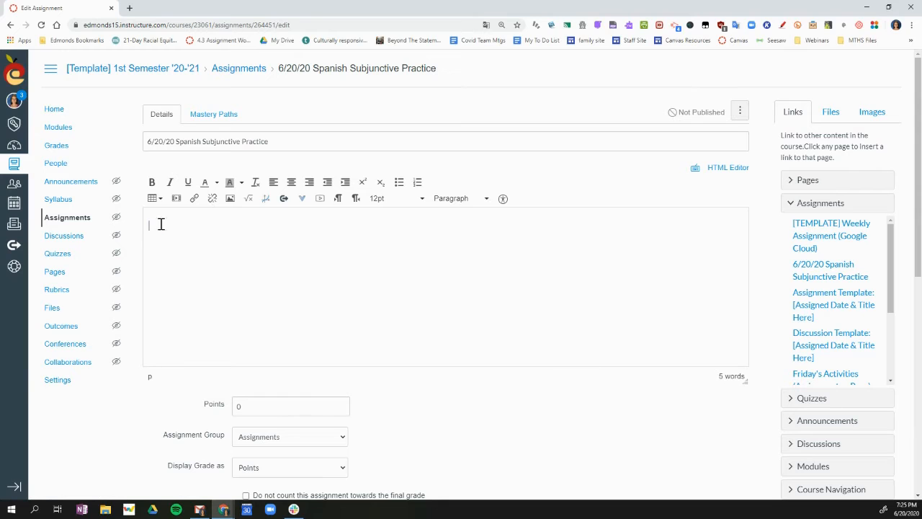
Step: Examine the course files and images available for insertion in the description, including the option for uploading a new image
click(830, 114)
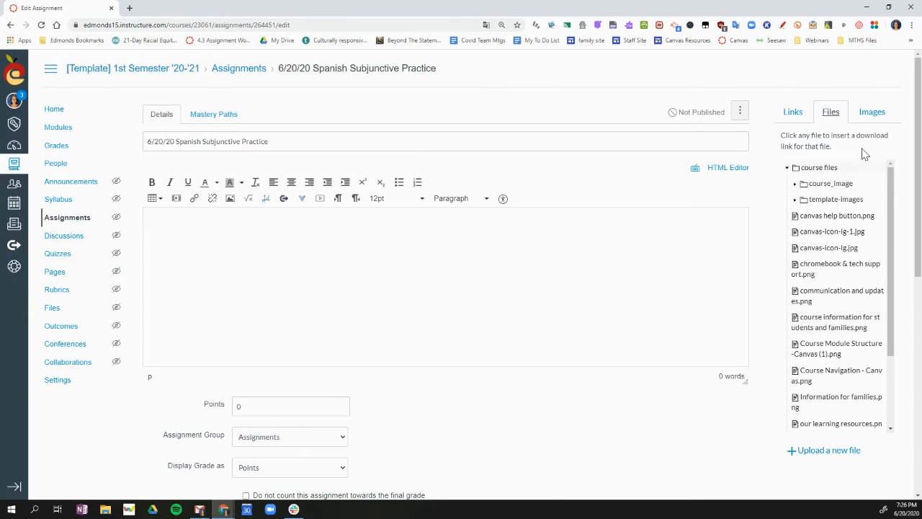
click(871, 116)
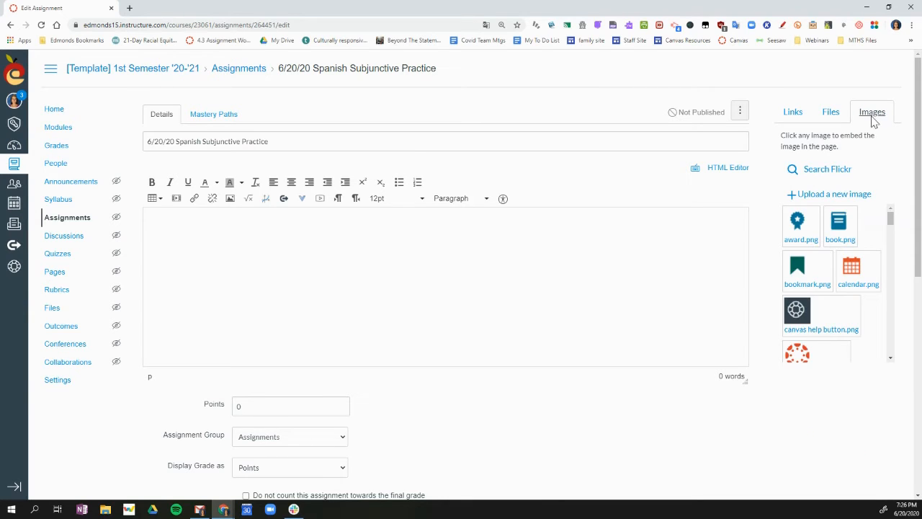
scroll(834, 252, down, 5)
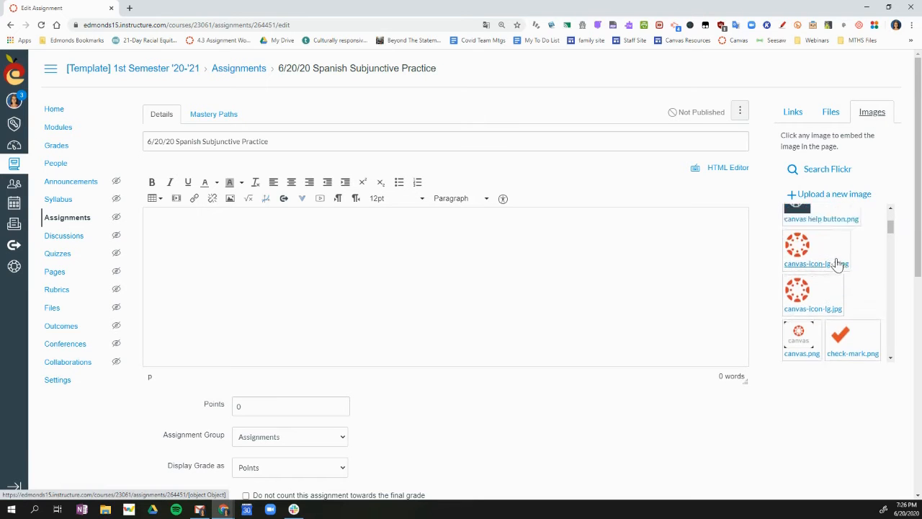
scroll(833, 274, down, 3)
scroll(828, 259, up, 5)
click(829, 195)
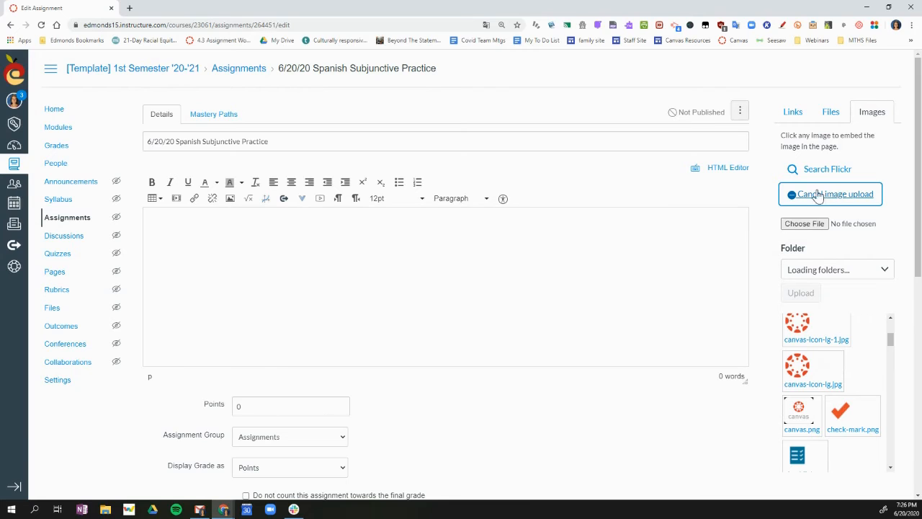
Step: Enter "Directions: ..." as the assignment's description
click(279, 230)
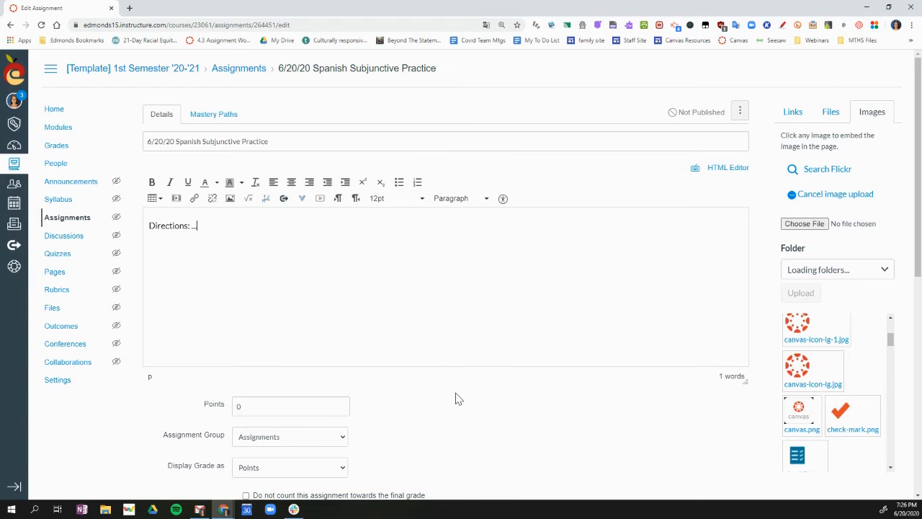
Step: Examine the assignment group and grade display choices, keeping Points as the grade display
scroll(457, 397, down, 4)
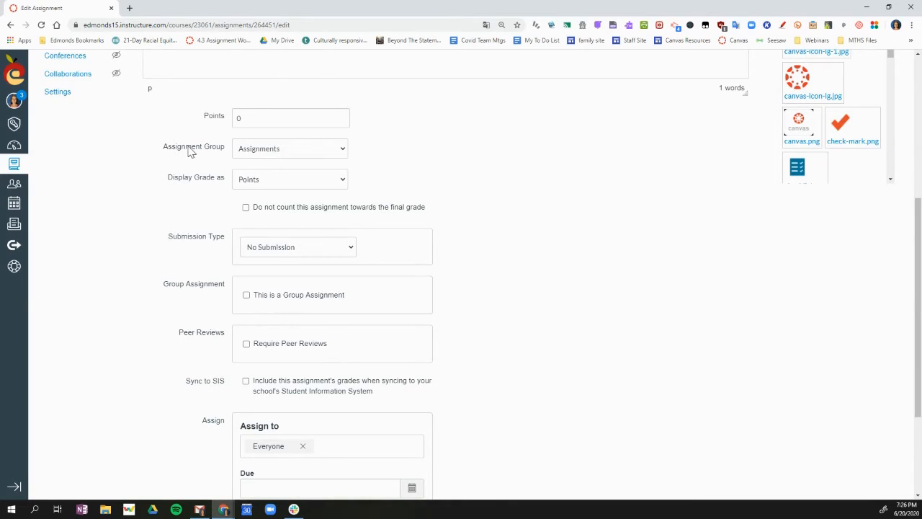
click(293, 152)
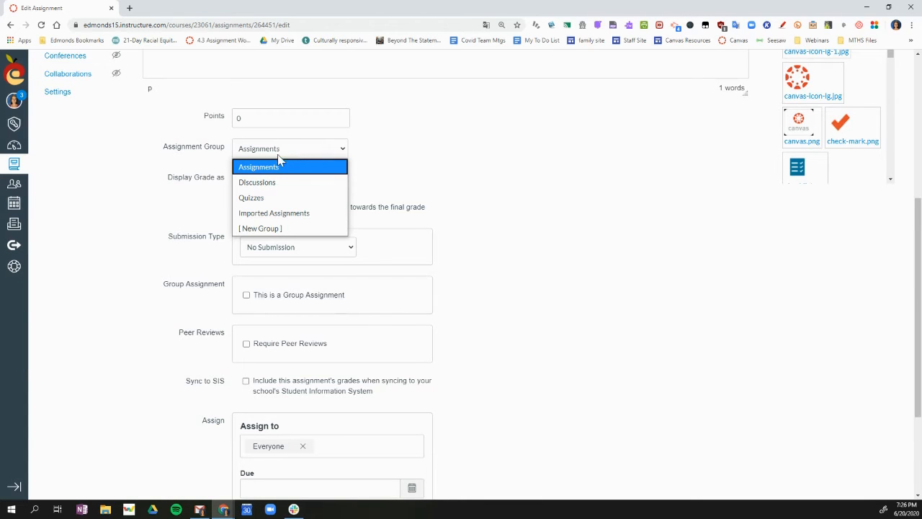
scroll(257, 155, up, 3)
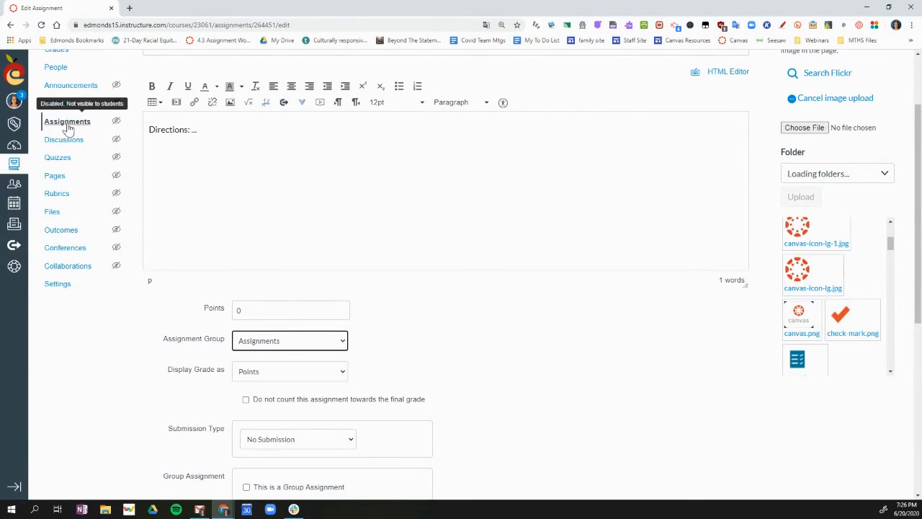
scroll(504, 372, down, 3)
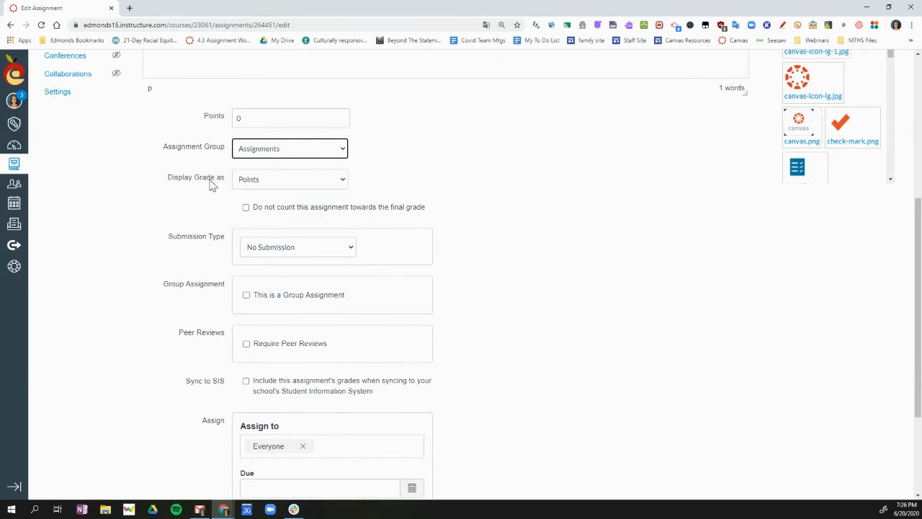
click(260, 181)
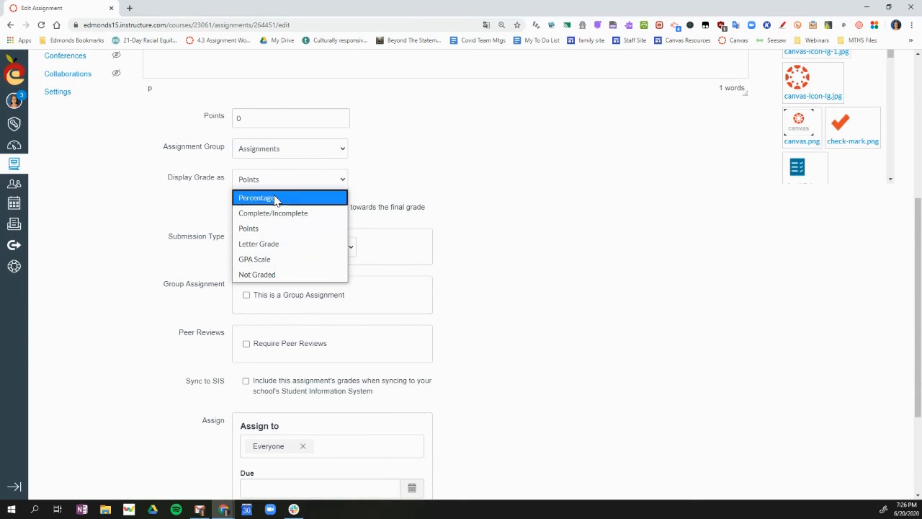
click(275, 233)
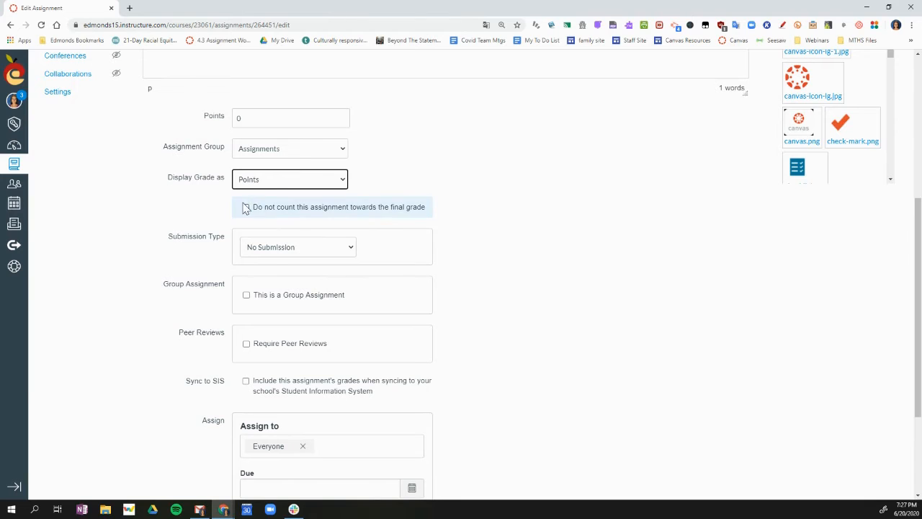
Step: Try On Paper as the assignment's submission type and replace it with Online
scroll(580, 291, down, 2)
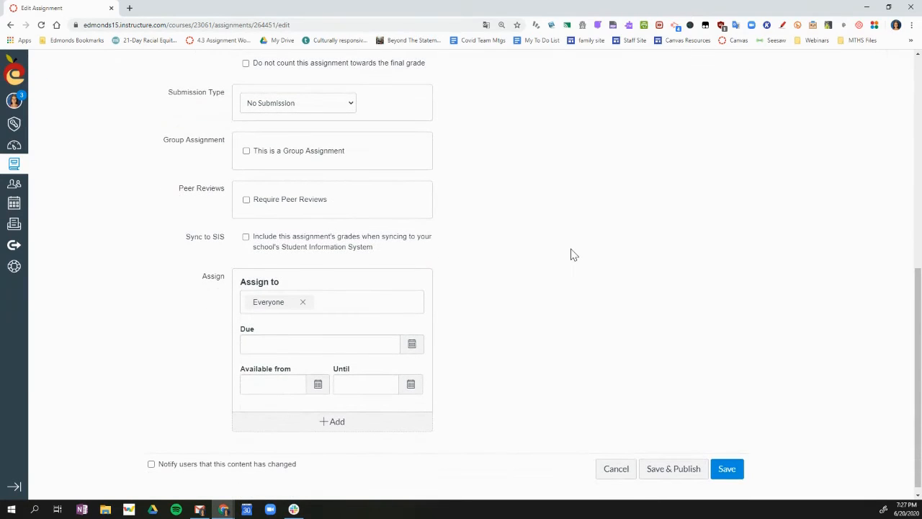
click(312, 109)
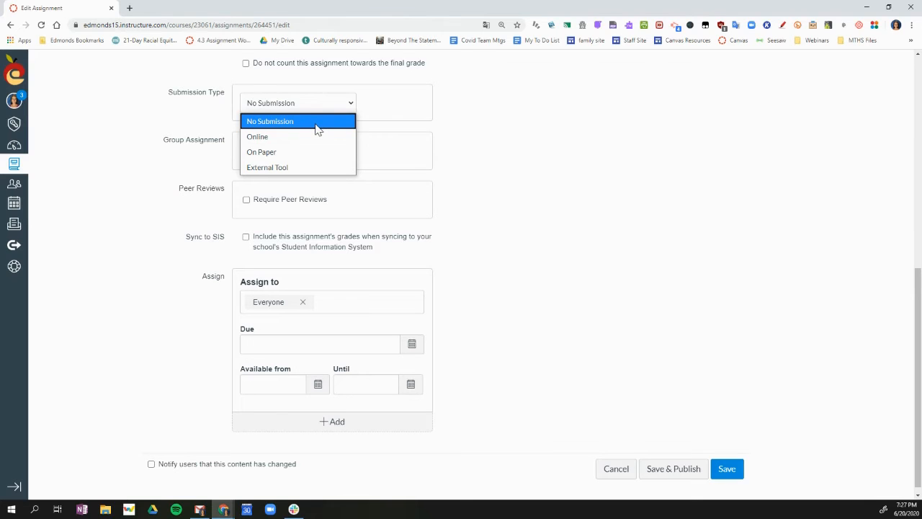
click(276, 154)
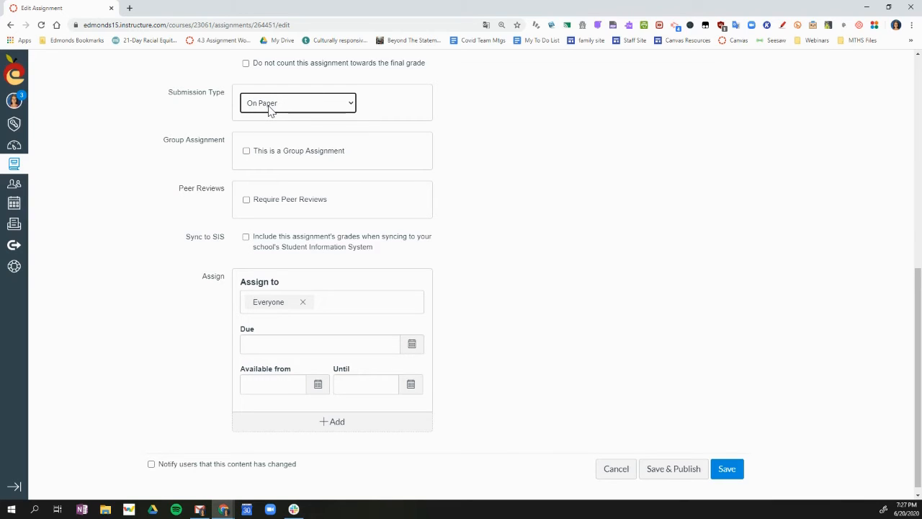
click(305, 105)
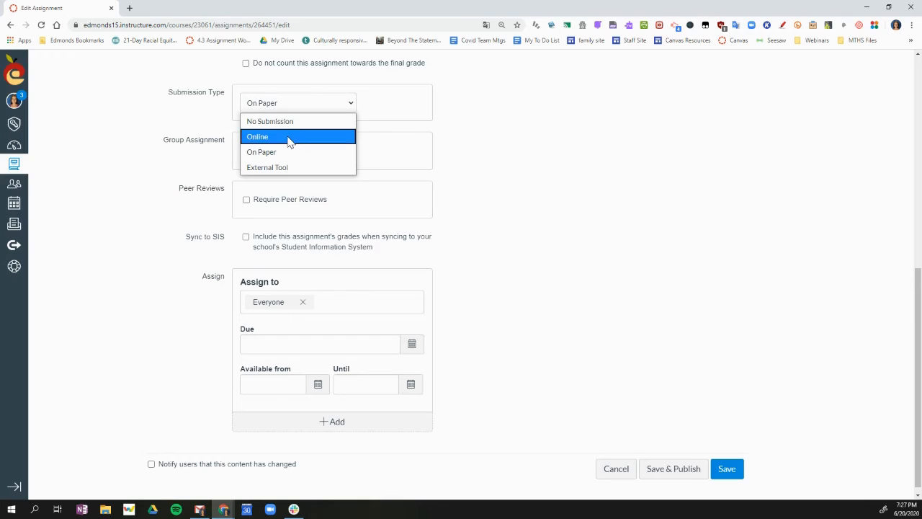
click(290, 137)
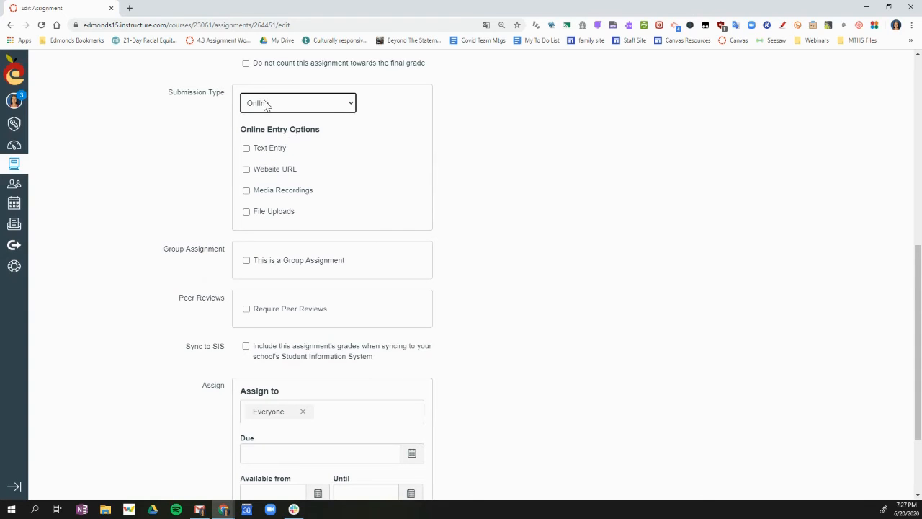
Step: Try enabling Text Entry, Website URL and Media Recordings as online entry options and disable all three
click(265, 152)
click(266, 170)
click(263, 189)
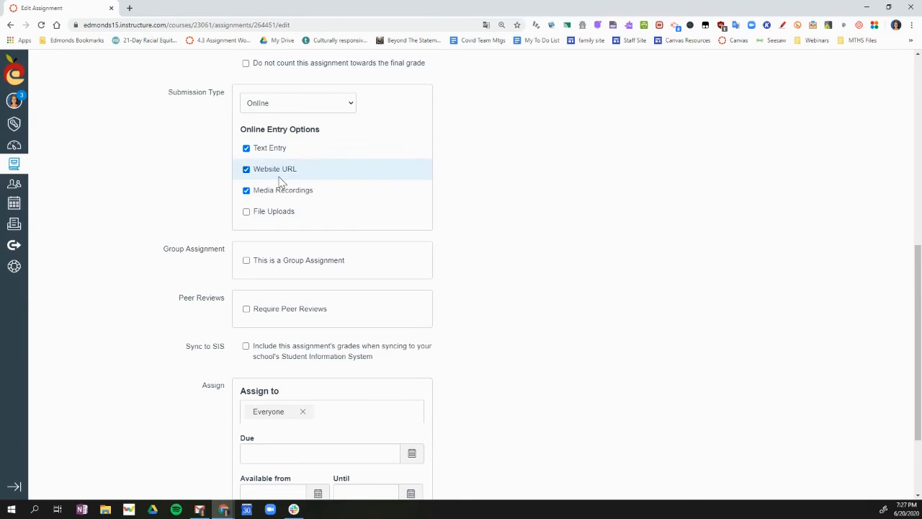
click(245, 190)
click(249, 170)
click(251, 150)
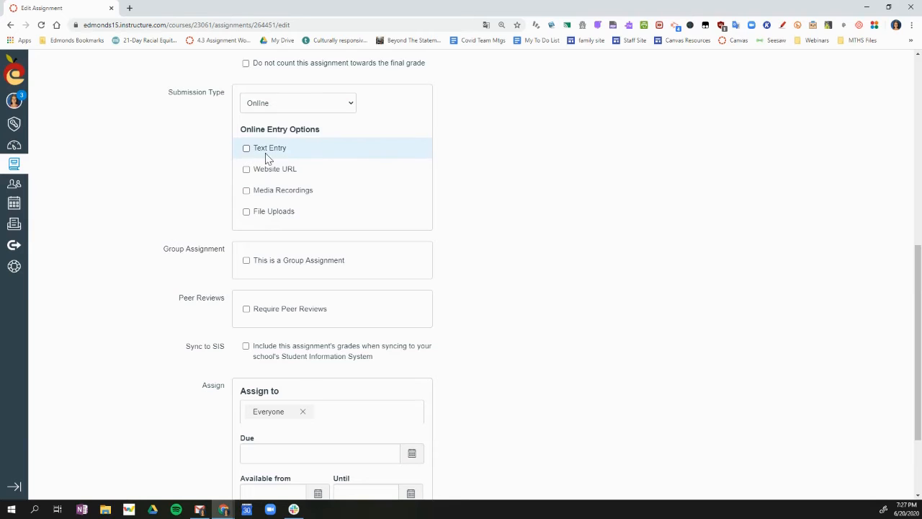
Step: Try File Uploads as an online entry option and leave only Text Entry enabled
click(246, 213)
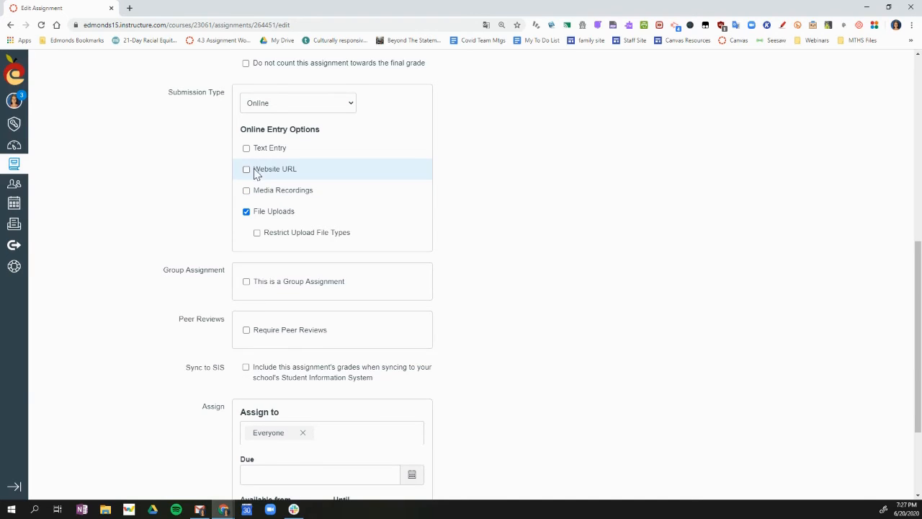
click(246, 148)
click(247, 211)
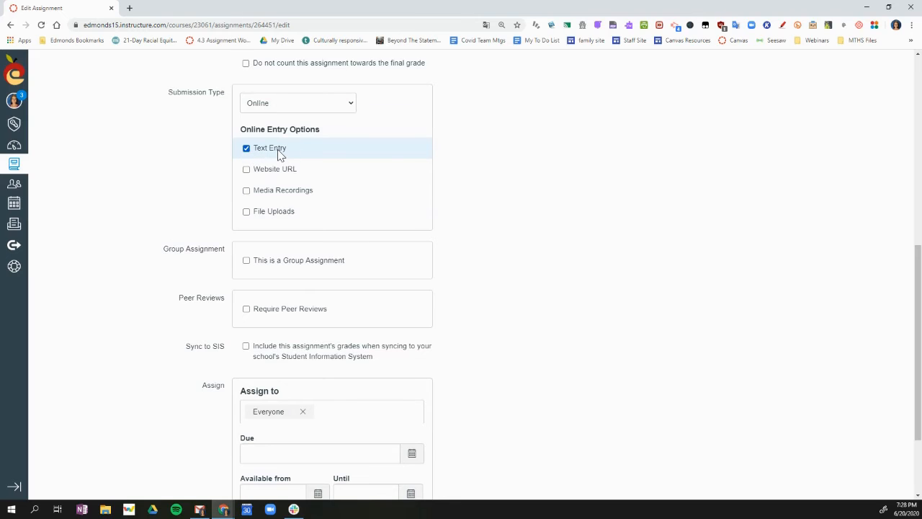
scroll(350, 171, up, 5)
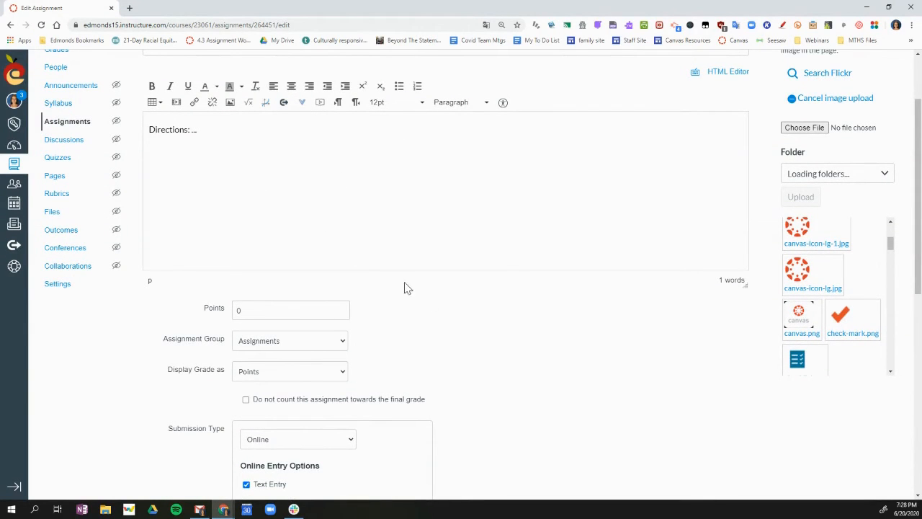
Step: Remove Everyone from the assignees, try assigning to the 1st Semester - 2020-2021 section, and restore Everyone as the only assignee
scroll(515, 313, down, 5)
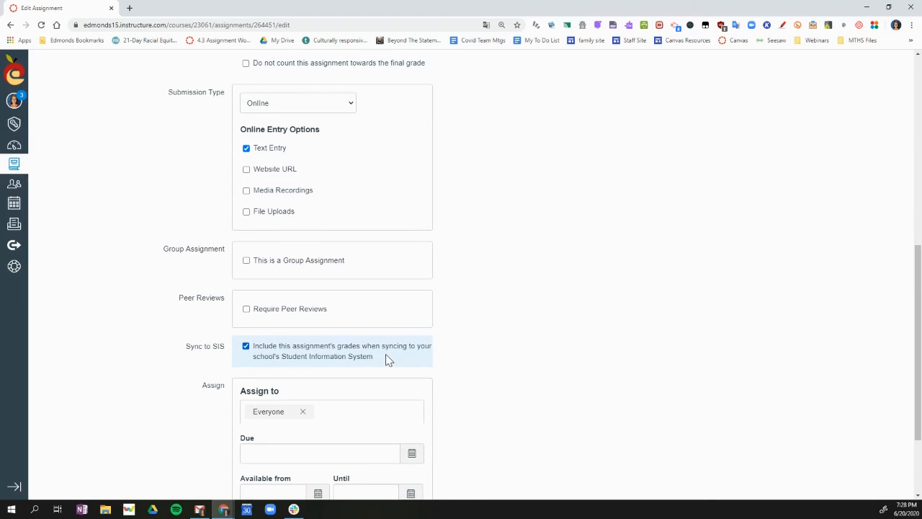
scroll(393, 350, down, 2)
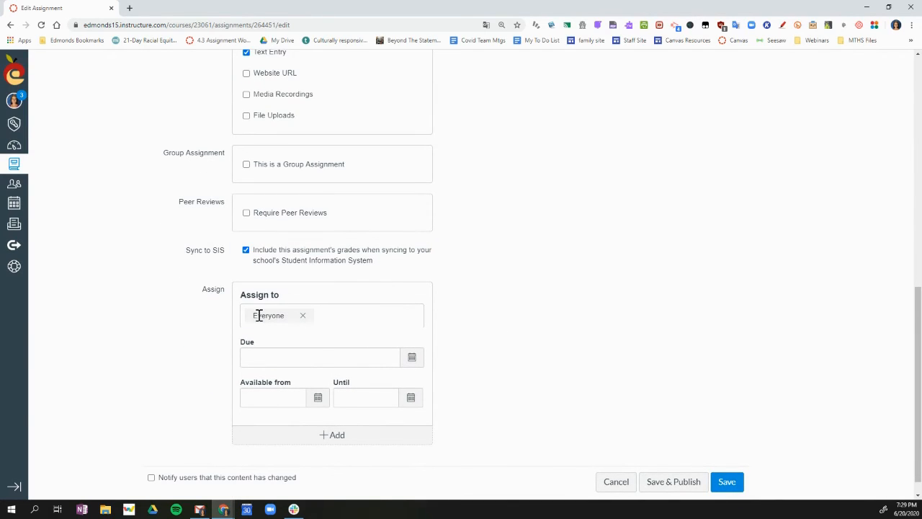
click(303, 317)
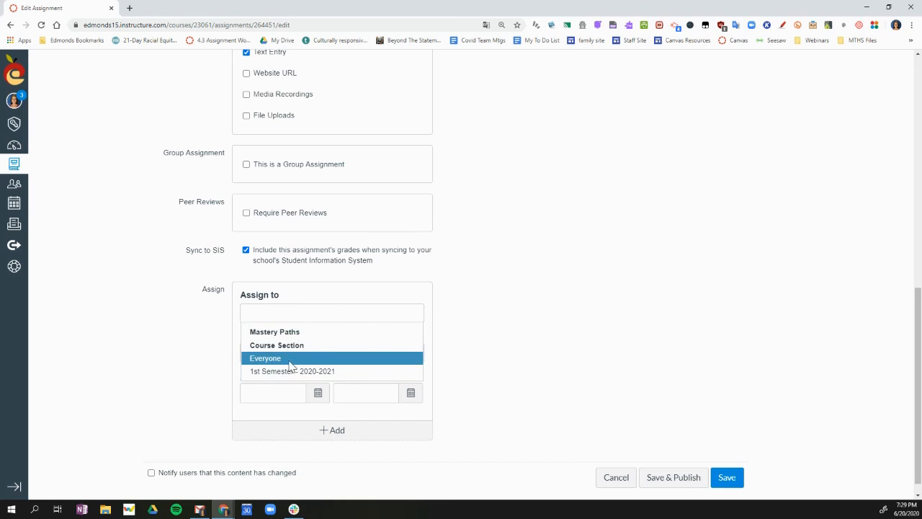
click(517, 333)
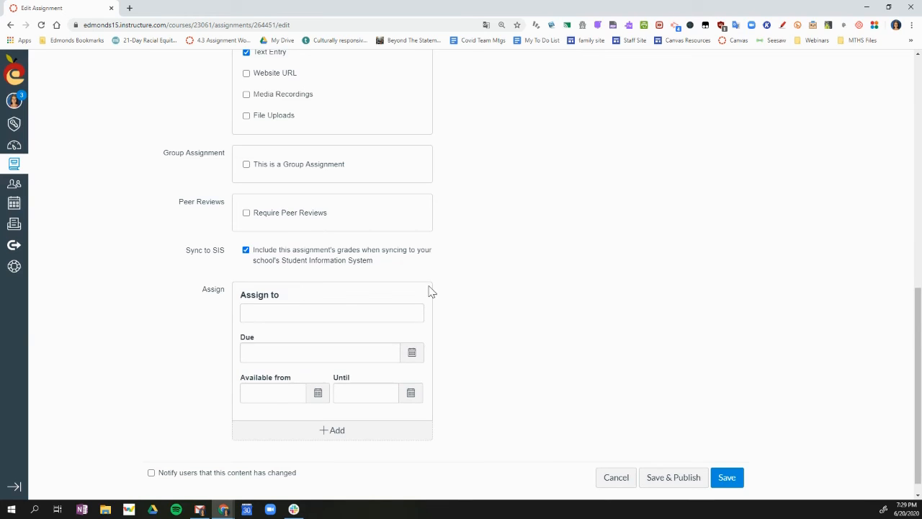
click(264, 315)
click(268, 358)
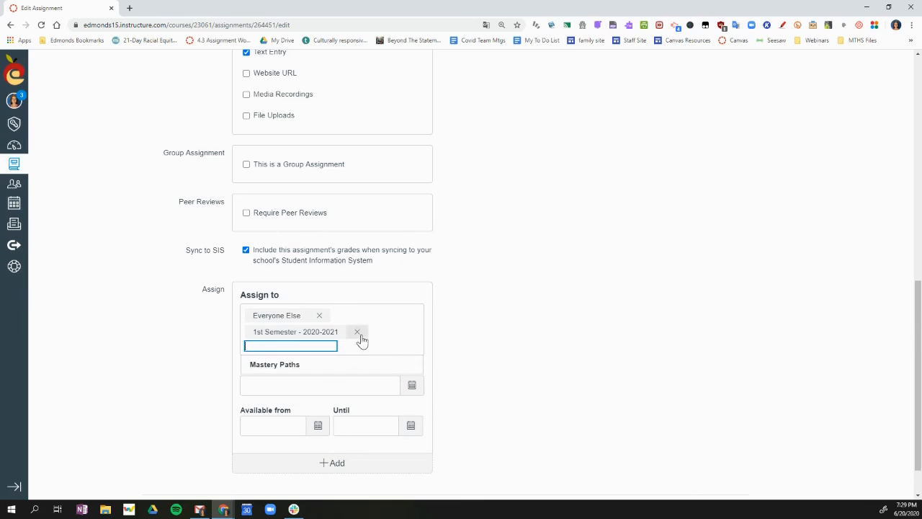
click(356, 332)
click(530, 360)
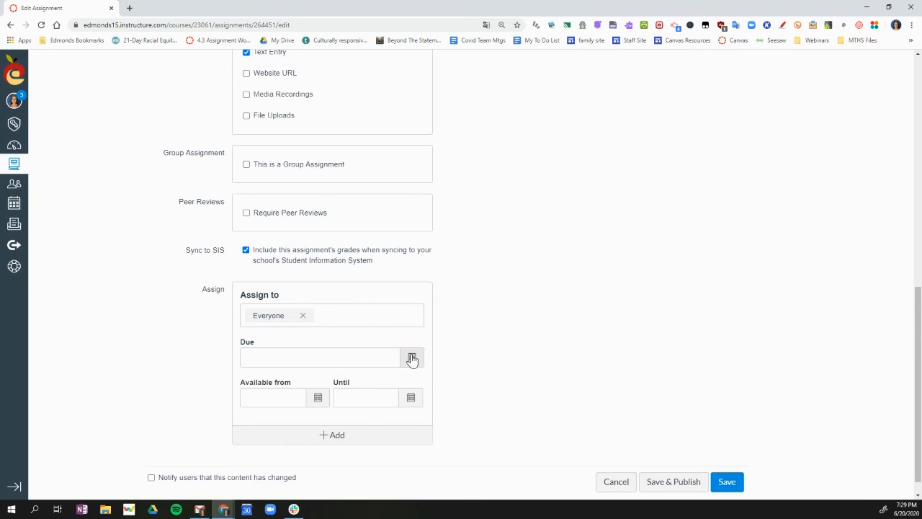
Step: Set the assignment's due date to June 20, 2020 at 11:59pm
click(412, 358)
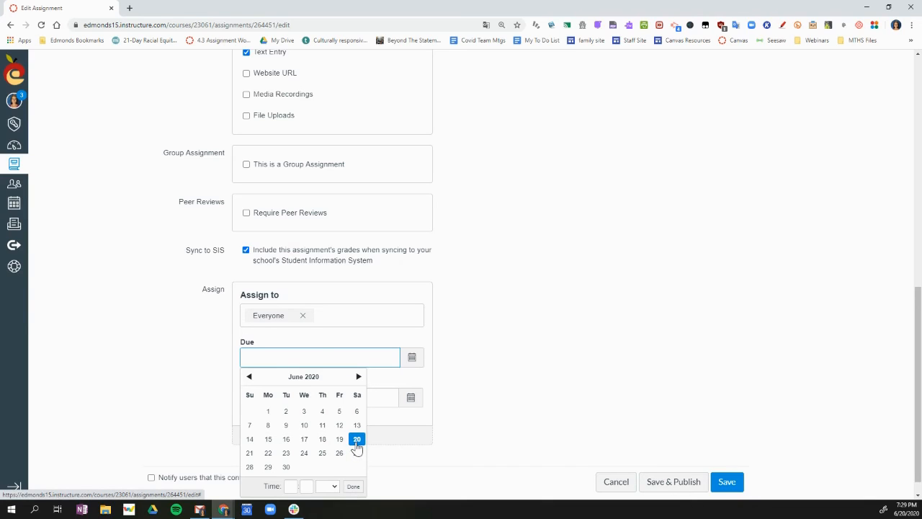
click(490, 425)
click(413, 359)
click(357, 439)
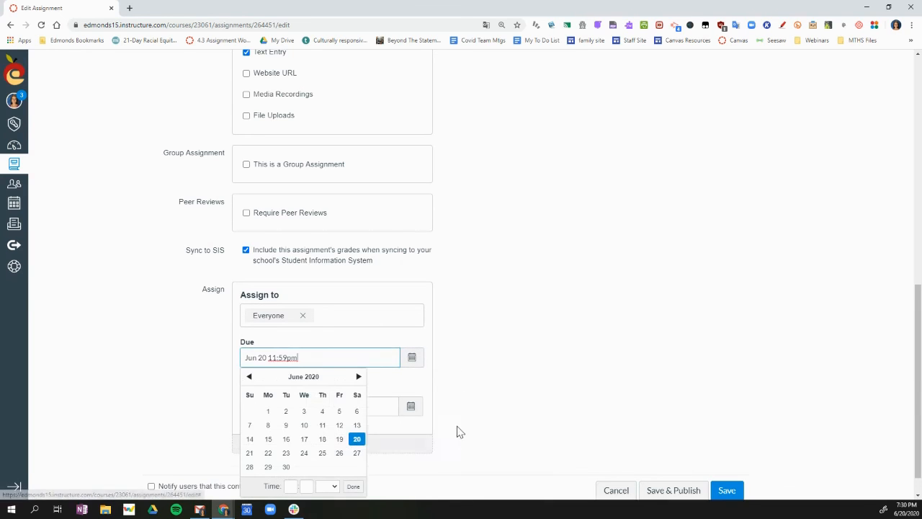
click(465, 429)
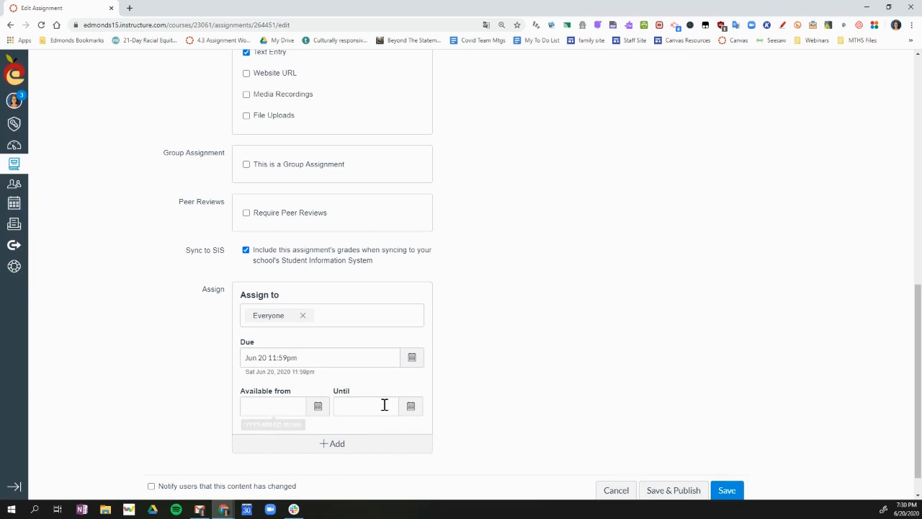
Step: Examine the date choices for Available from and Until, leaving both availability dates blank
click(317, 410)
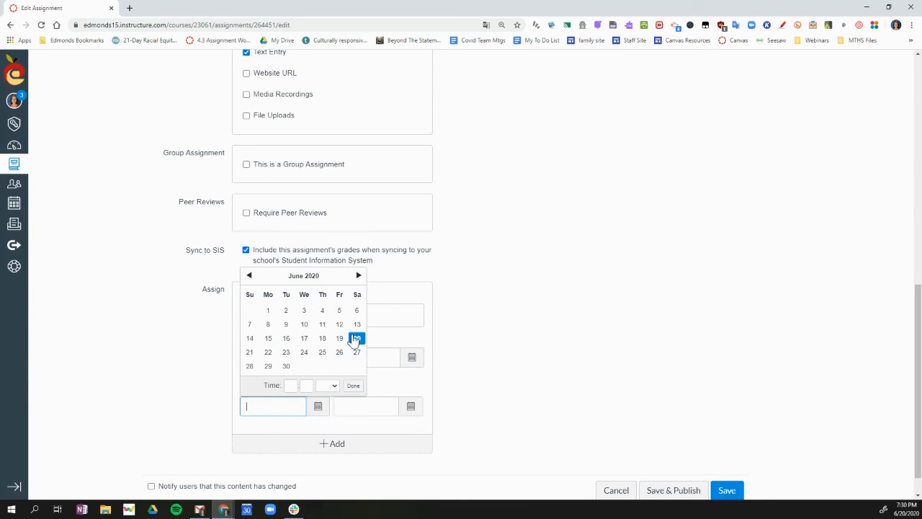
click(531, 401)
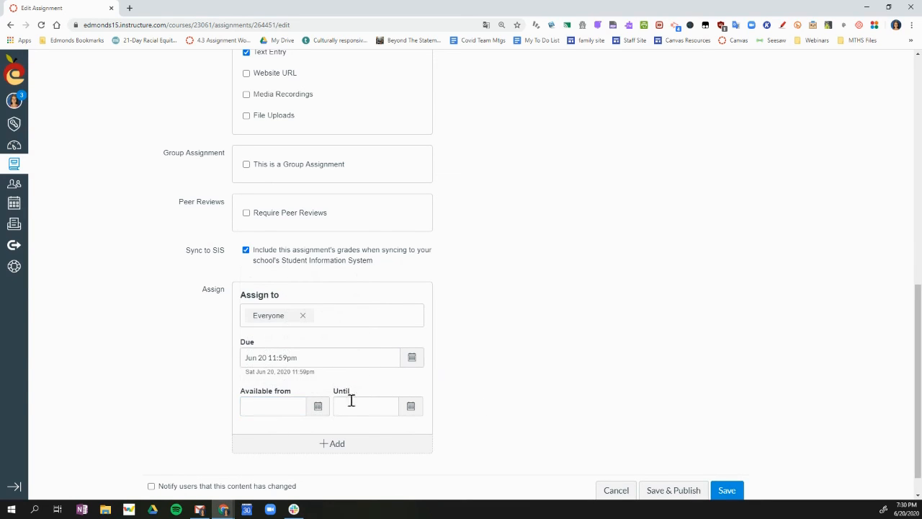
click(410, 407)
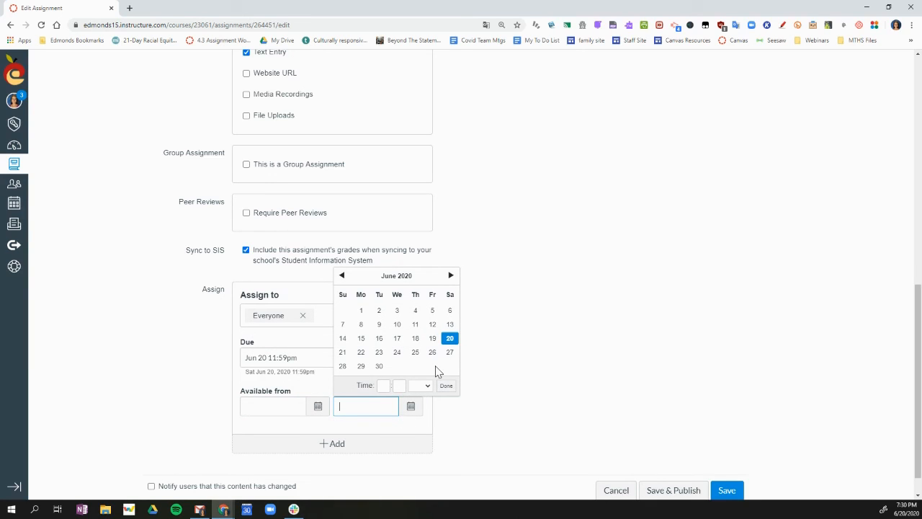
click(522, 358)
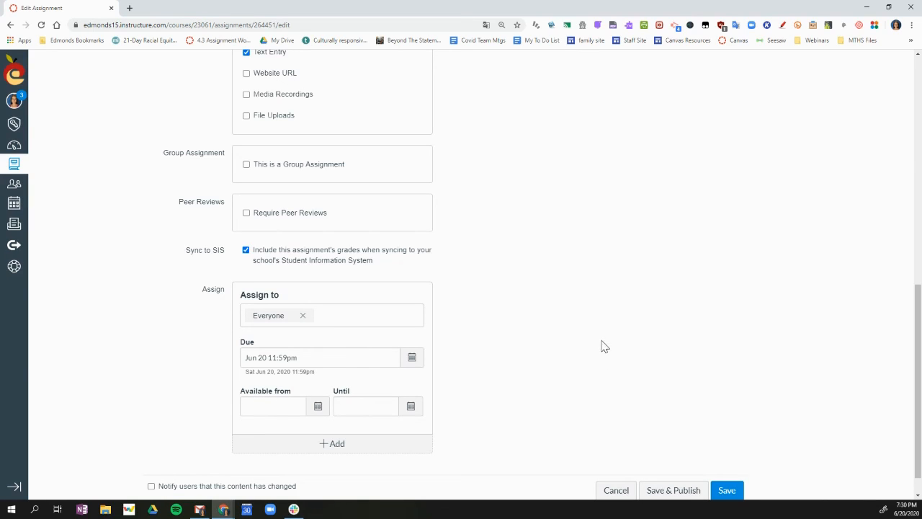
Step: Save and publish the assignment, and return to the course's Modules page
scroll(613, 309, down, 1)
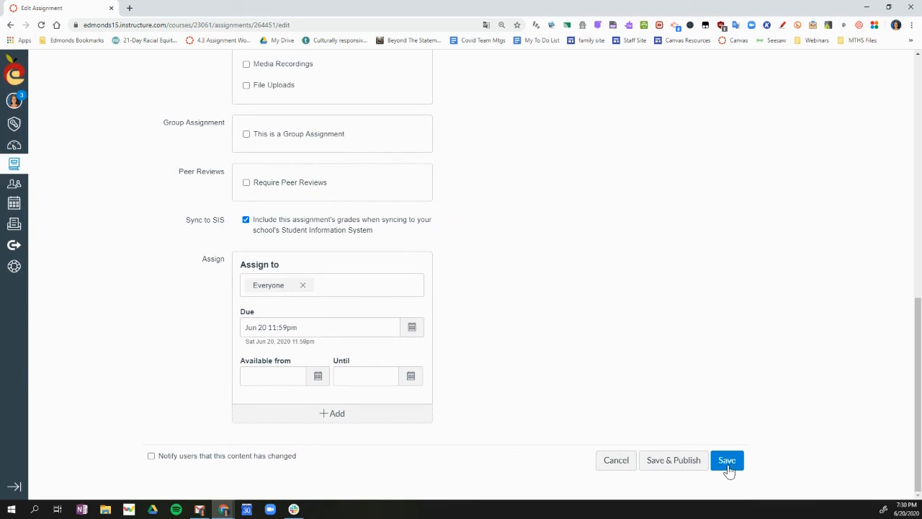
click(673, 464)
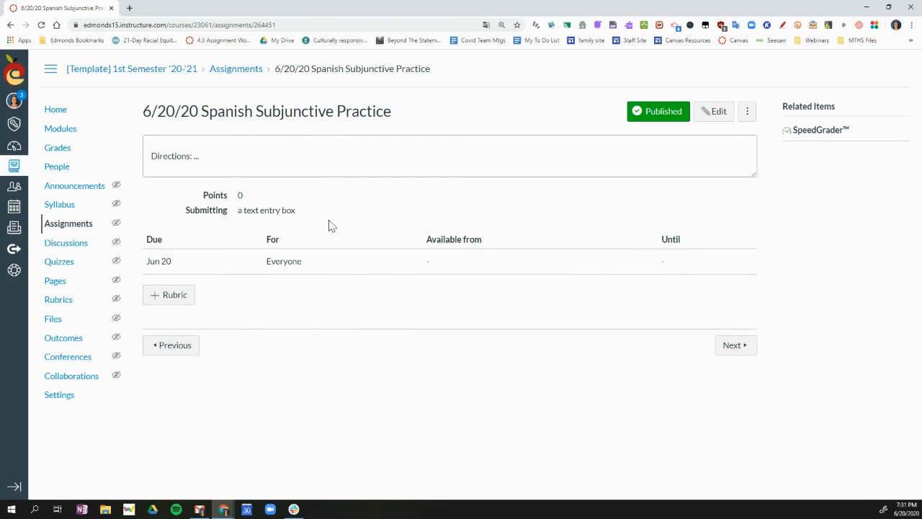
click(60, 129)
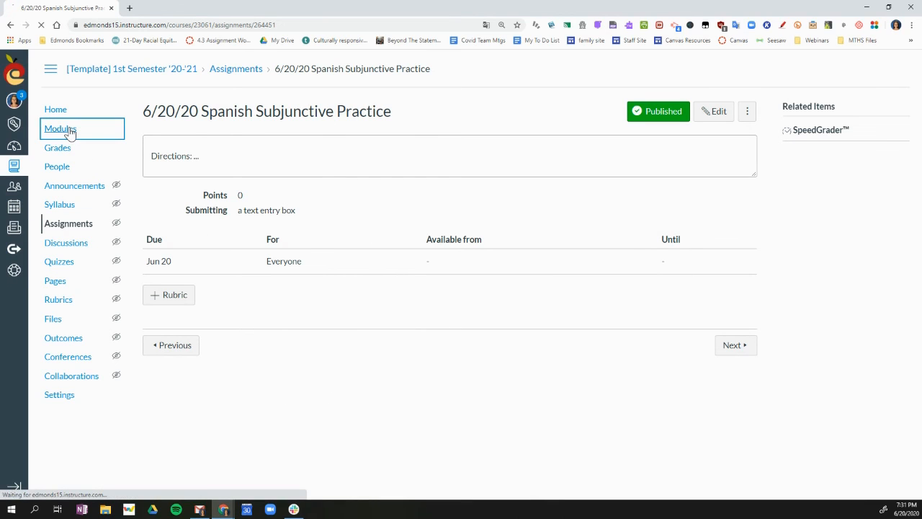